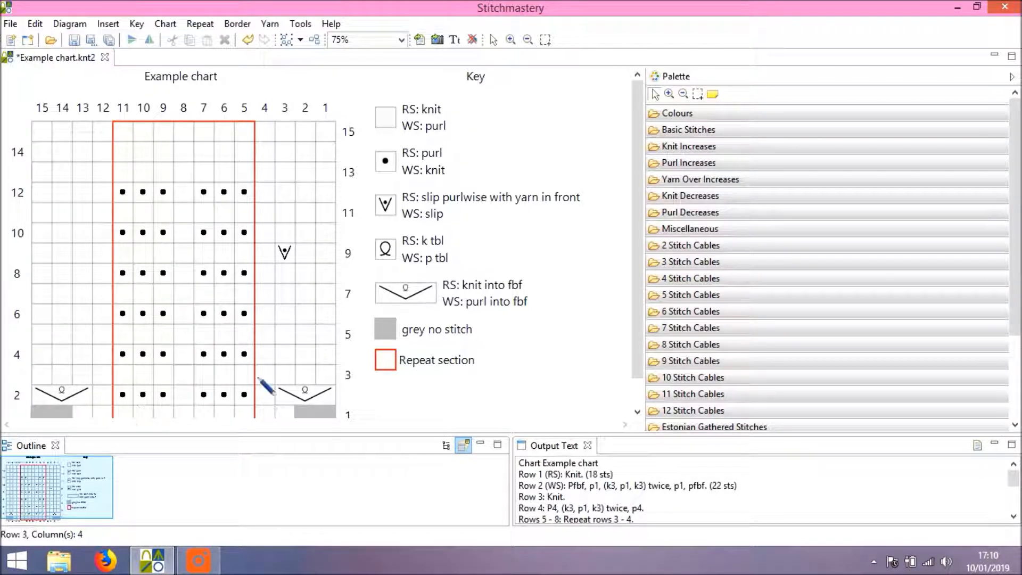
Remove the "RS: purl" line from the dot symbol's description in the key, leaving only "WS: knit"
click(424, 161)
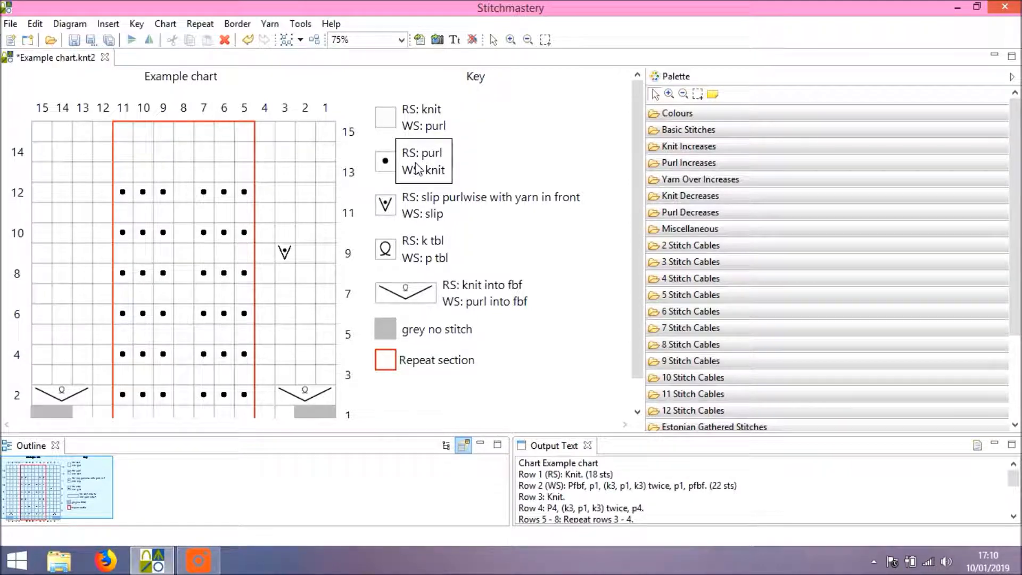
click(417, 169)
click(416, 167)
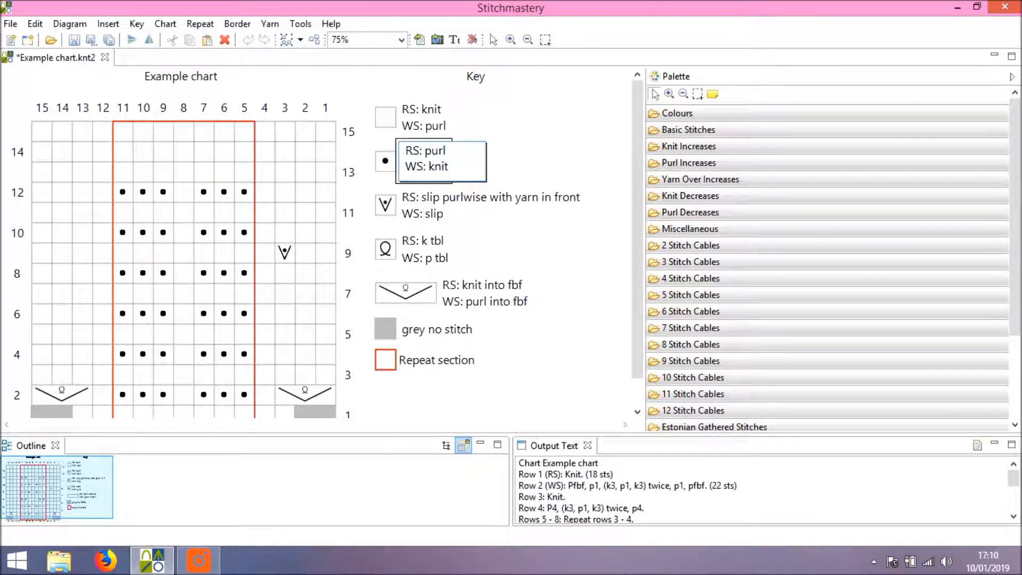
drag(446, 150, 415, 151)
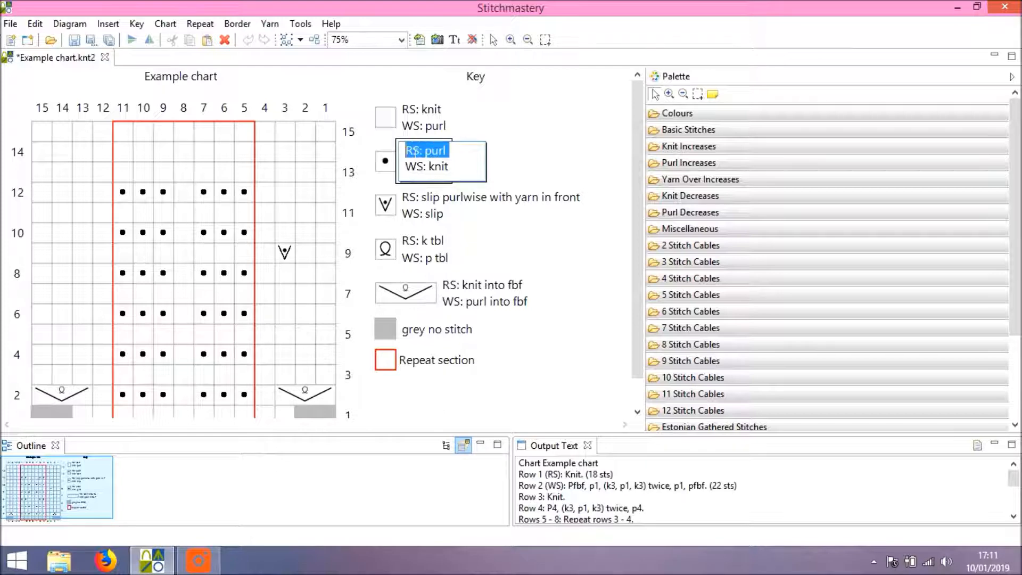
key(BackSpace)
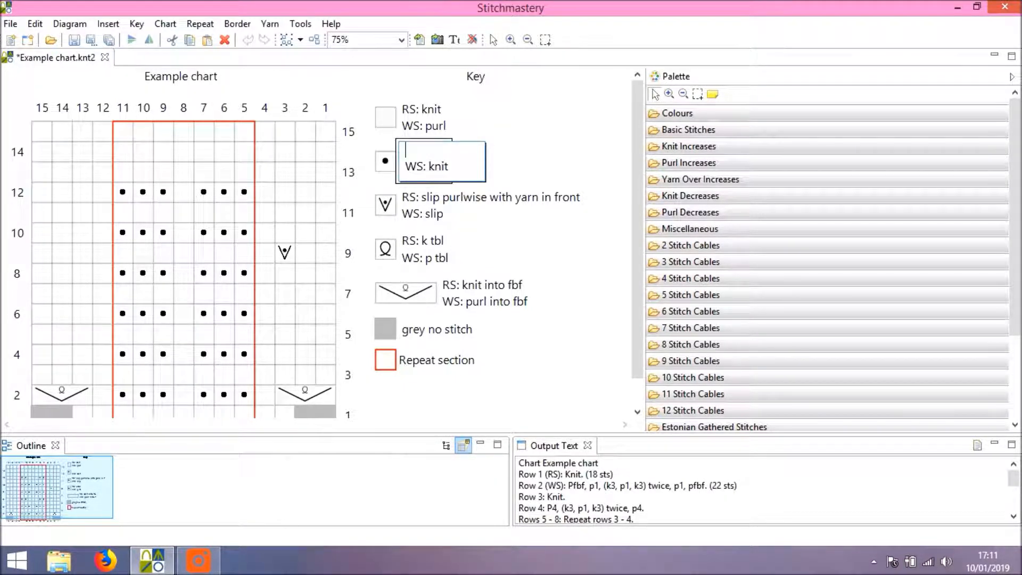
key(Delete)
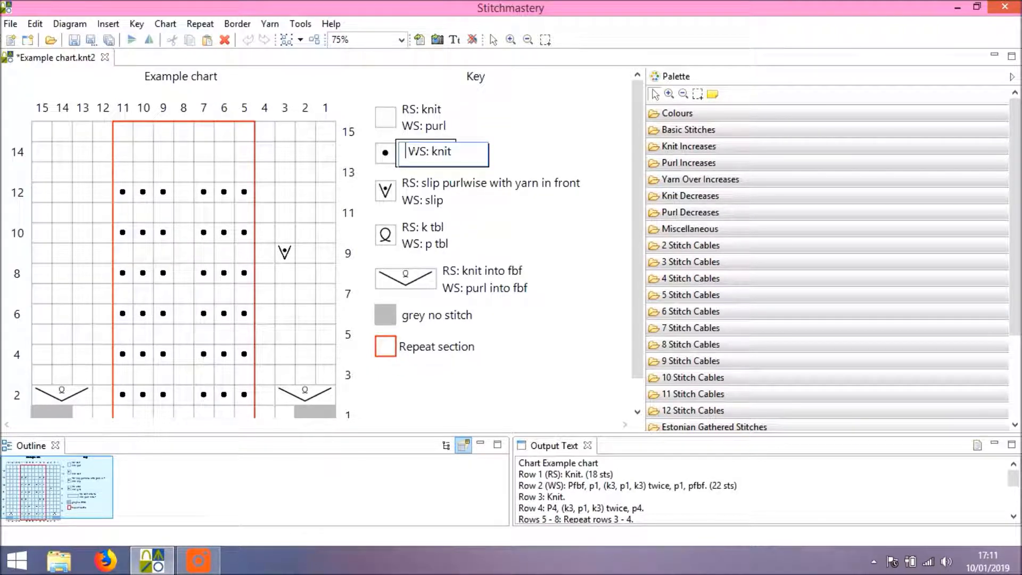
key(BackSpace)
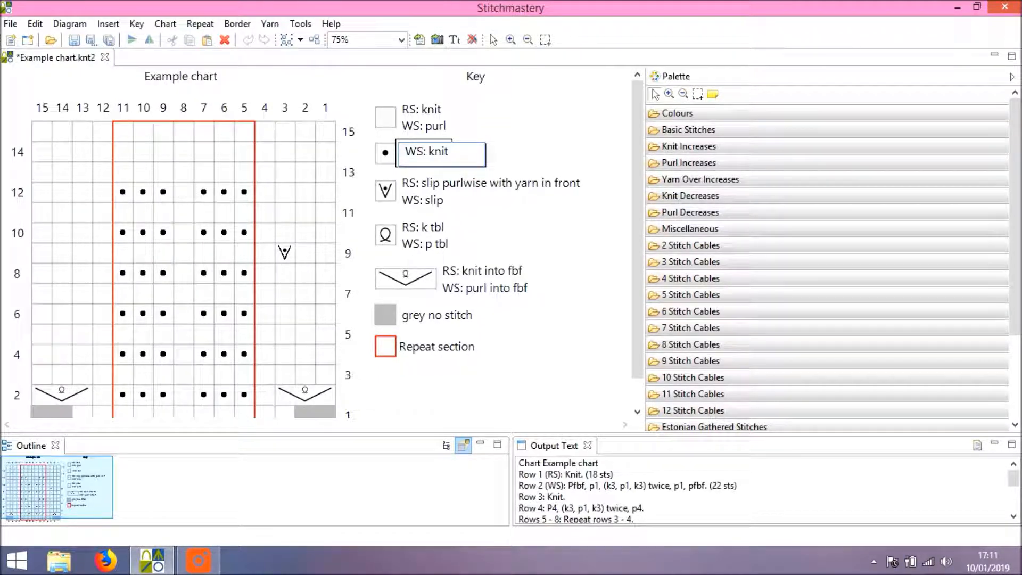
click(527, 152)
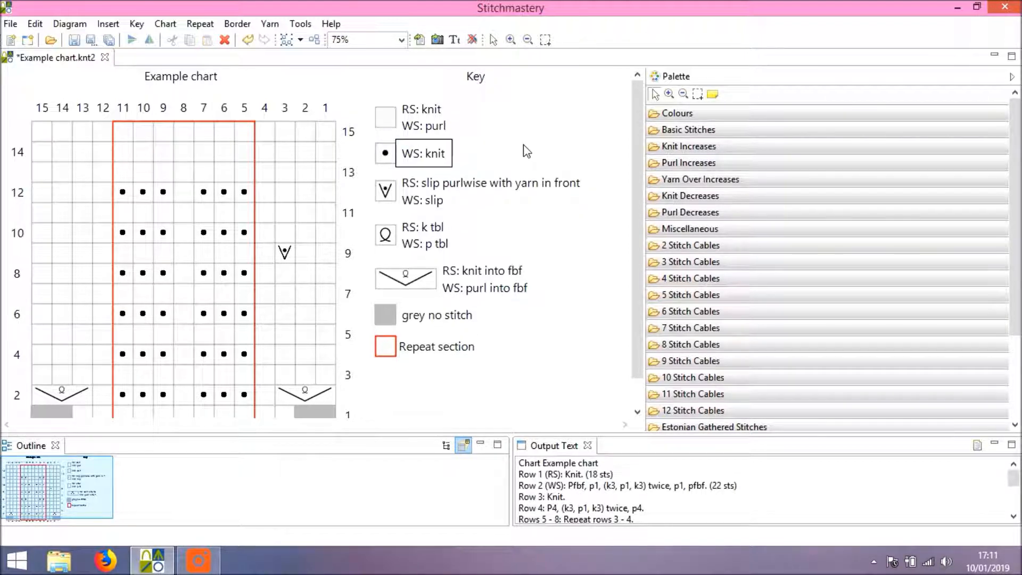
Add a second line reading "text" below "WS: knit" in the dot symbol's key description
click(566, 322)
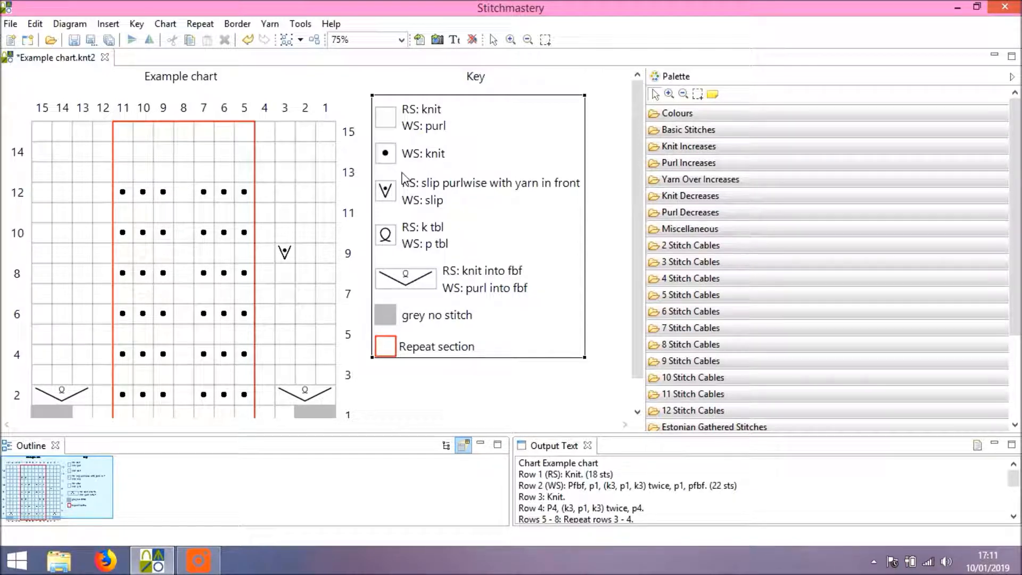
click(424, 158)
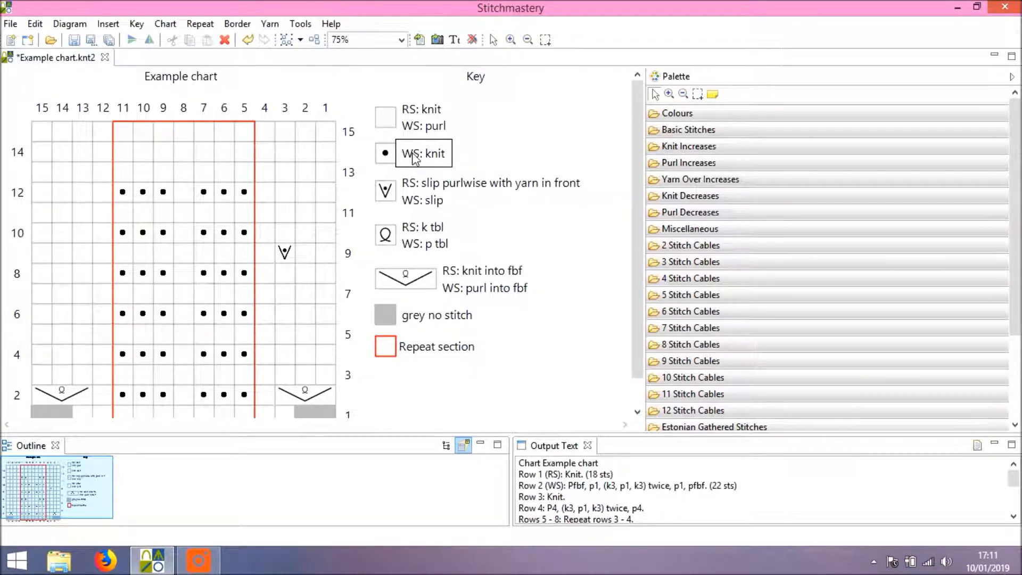
click(412, 153)
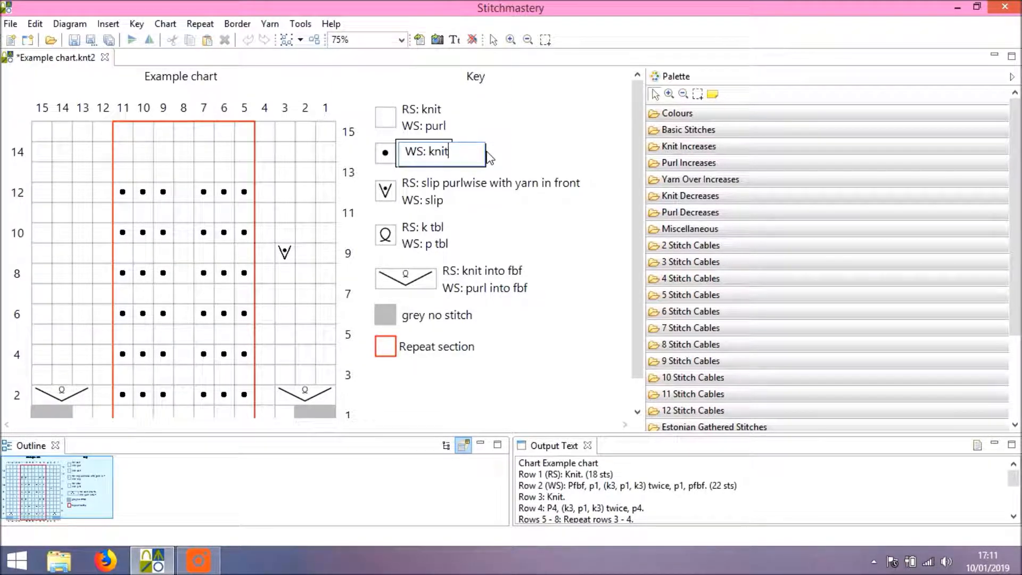
key(Return)
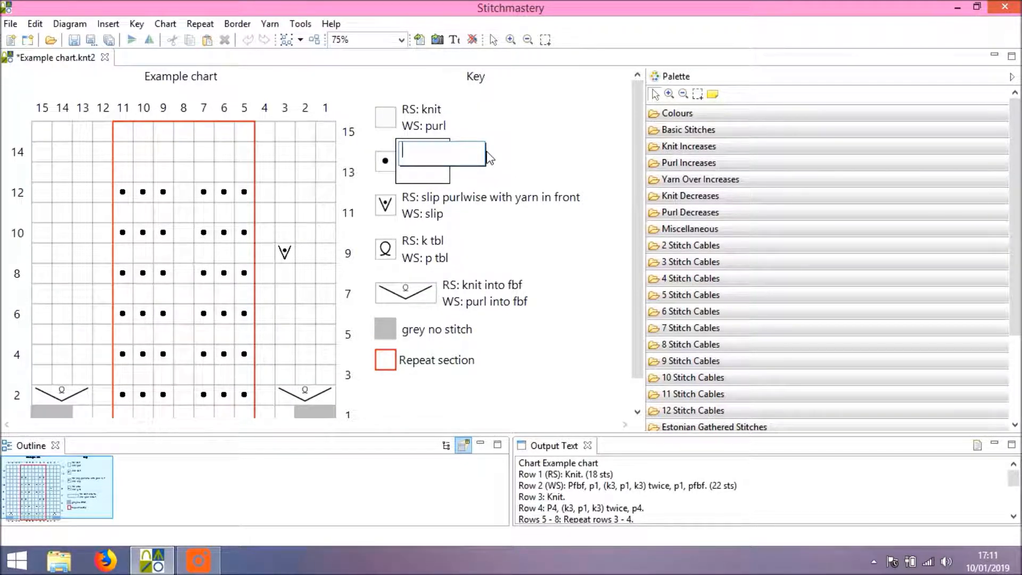
text(text)
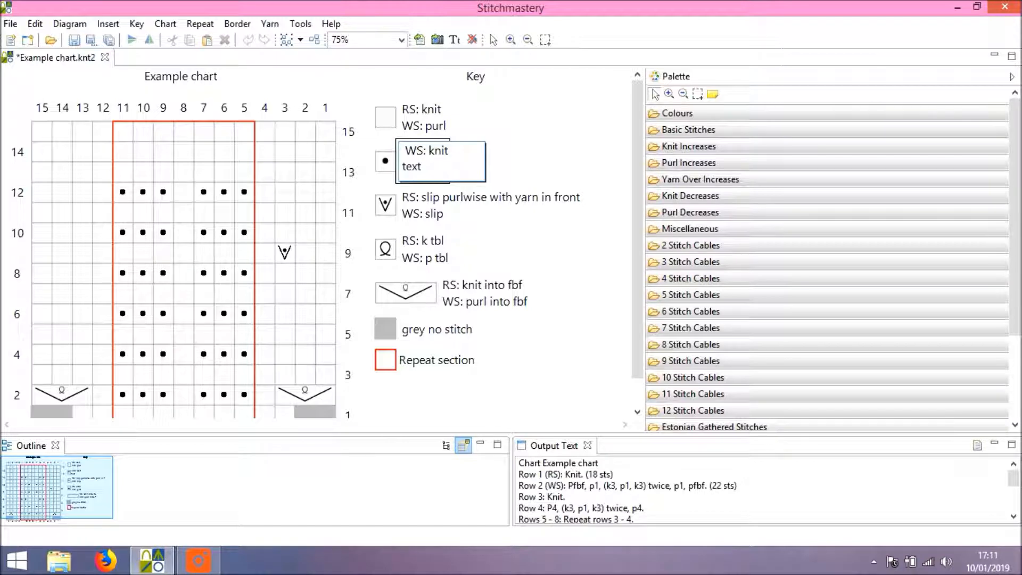
click(489, 192)
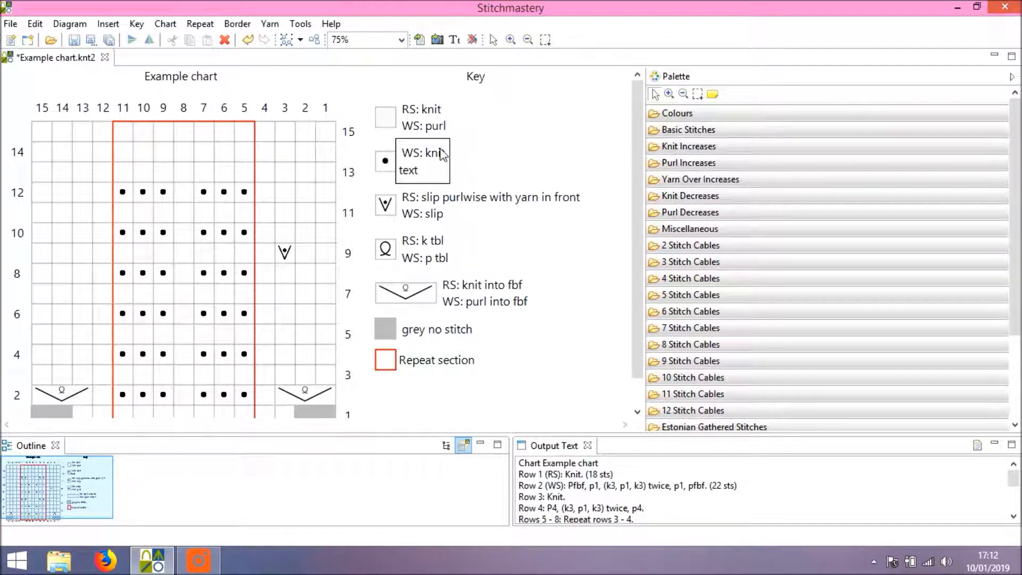
Move the dot symbol's key entry below the slip purlwise entry, and return it to second place
click(385, 169)
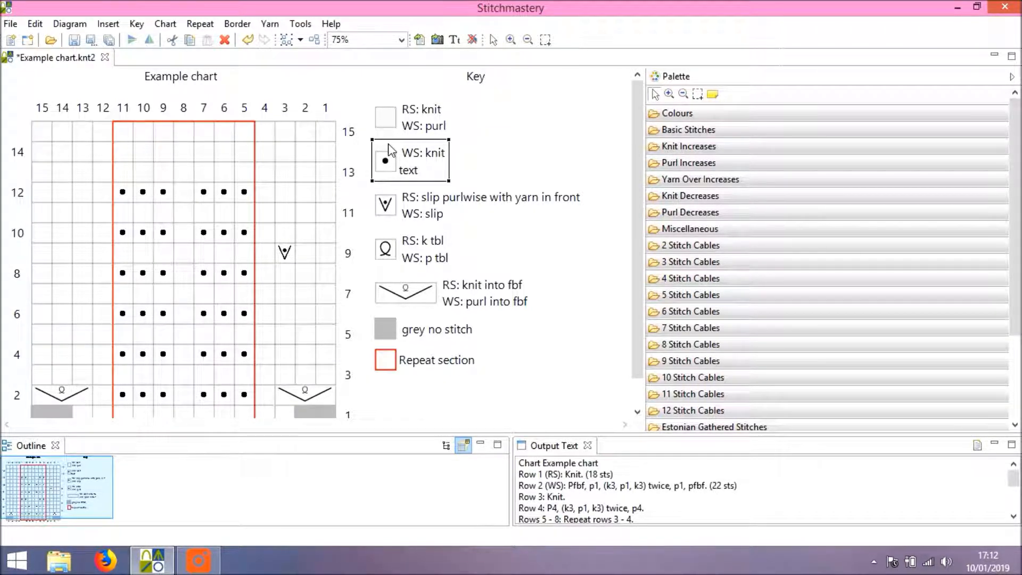
drag(390, 150, 386, 220)
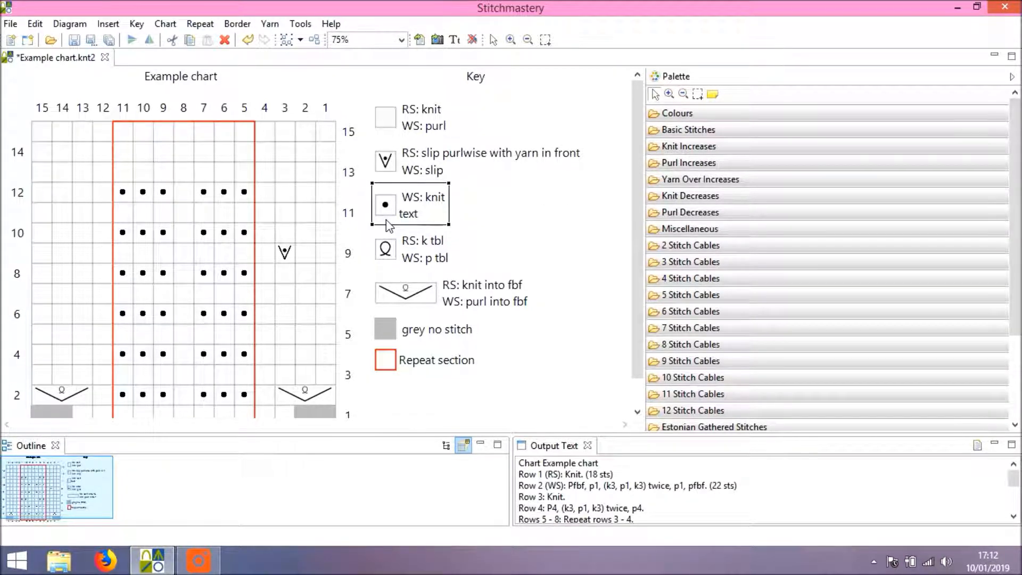
drag(390, 199, 386, 155)
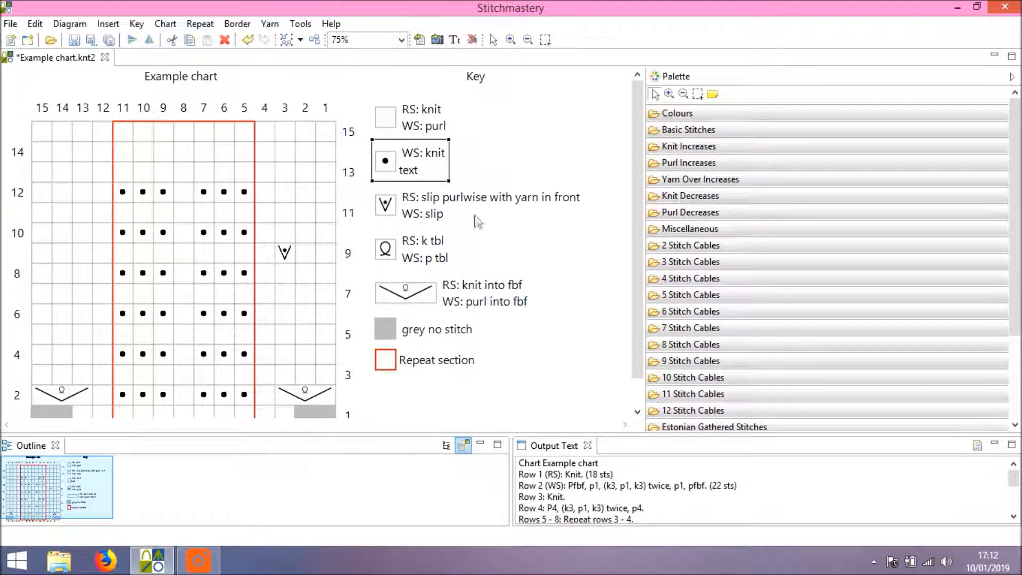
Change the key's layout to multiple columns, with 2 columns of equal width
click(538, 232)
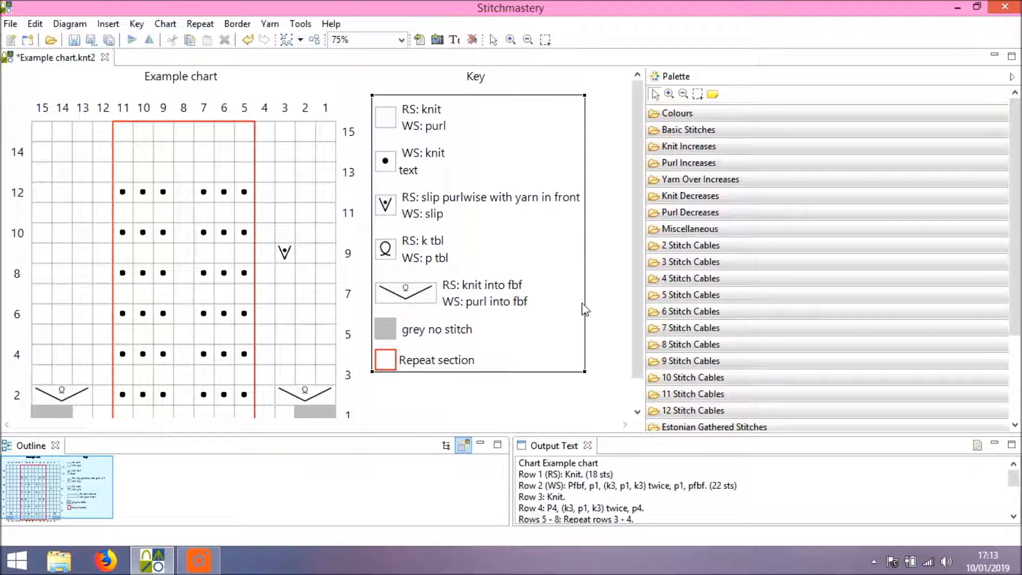
click(614, 328)
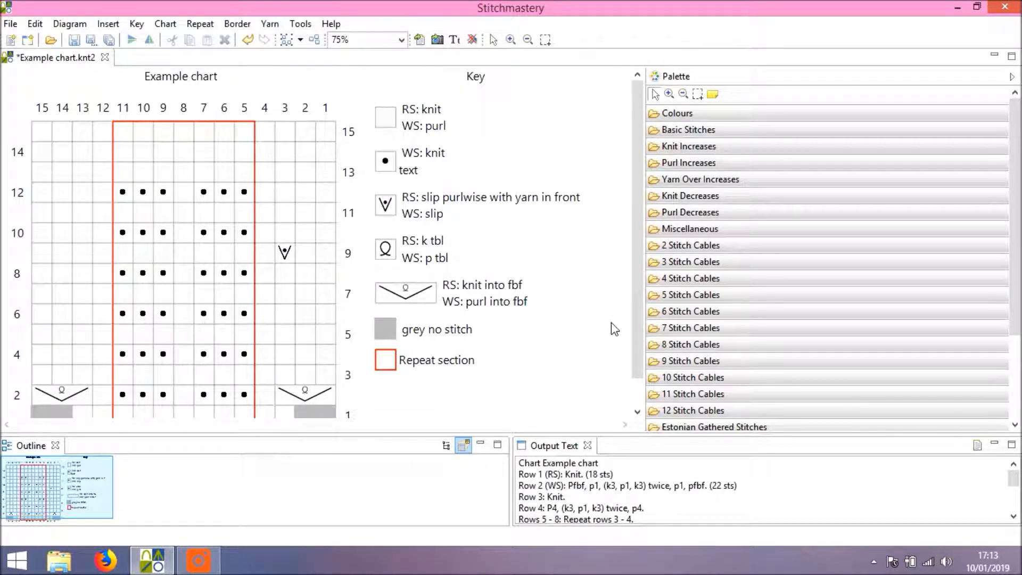
click(558, 298)
click(483, 293)
click(558, 343)
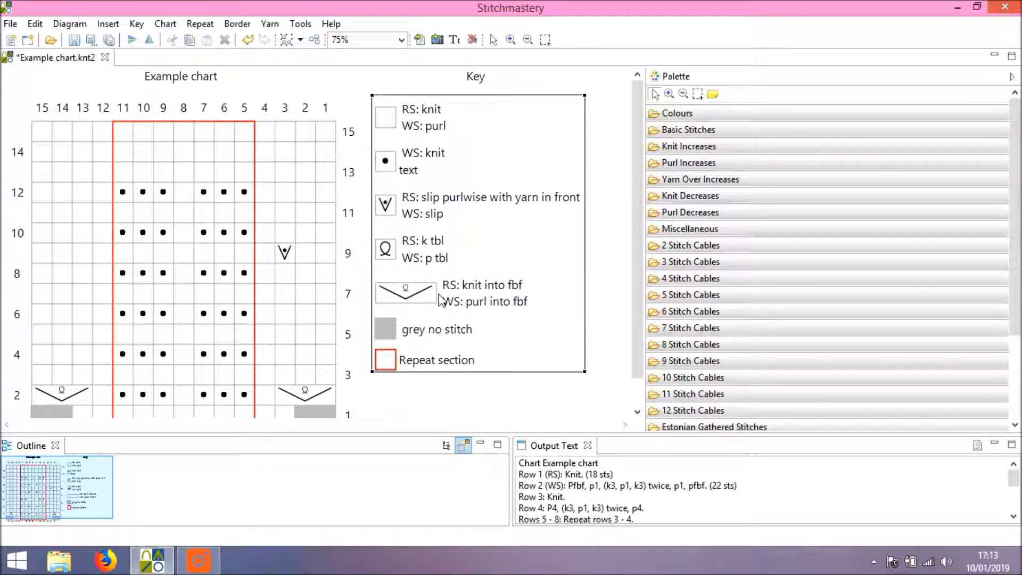
click(141, 26)
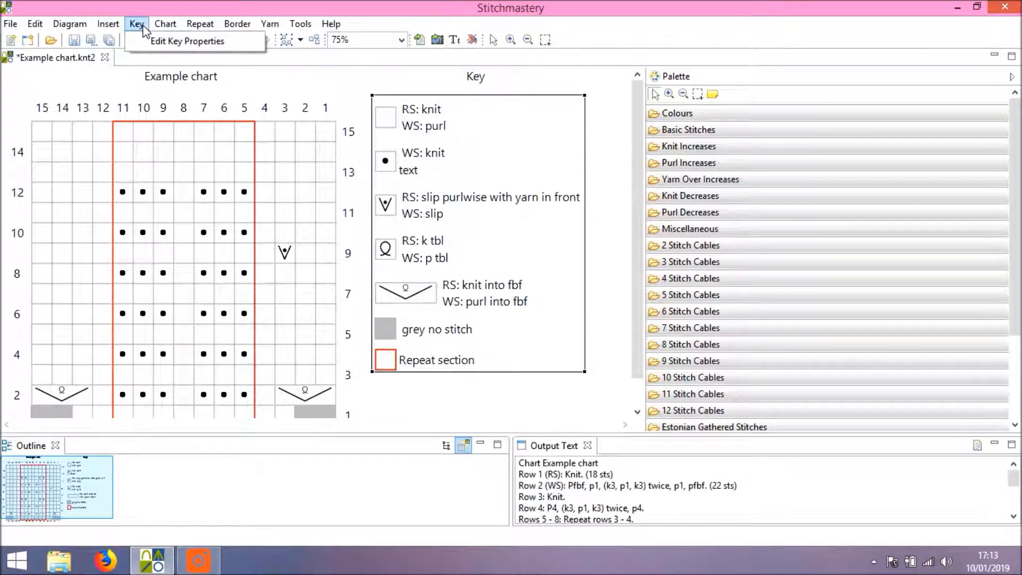
click(159, 43)
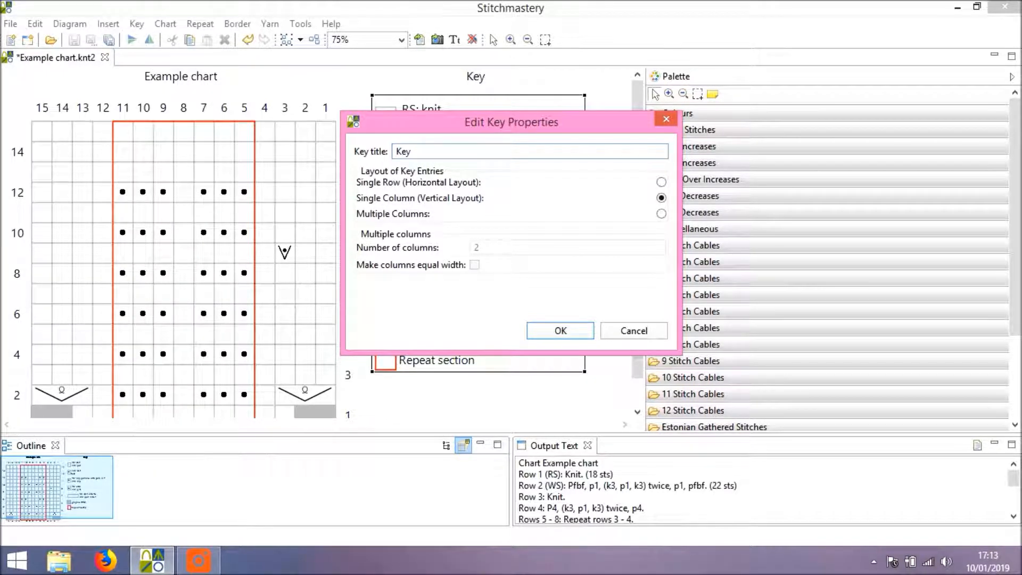
click(662, 182)
click(661, 213)
click(475, 264)
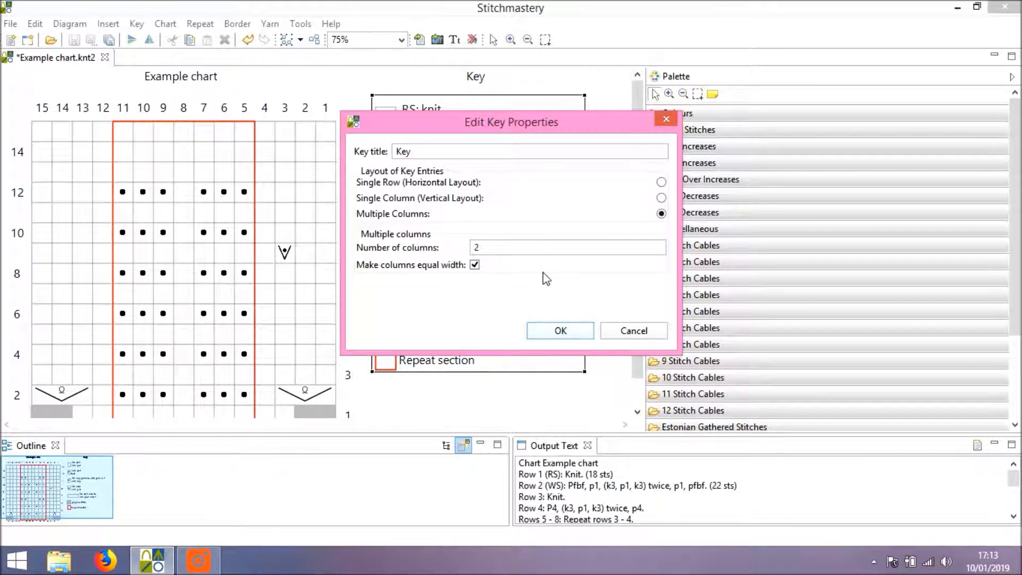
click(559, 331)
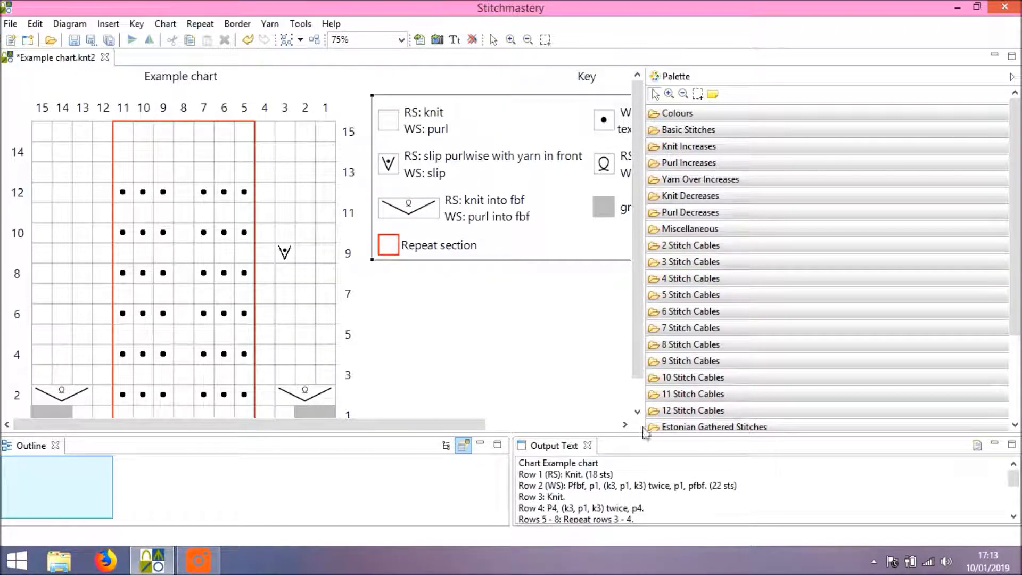
Widen the chart area to fit the two-column key and delete the unused k tbl entry
drag(654, 415, 865, 410)
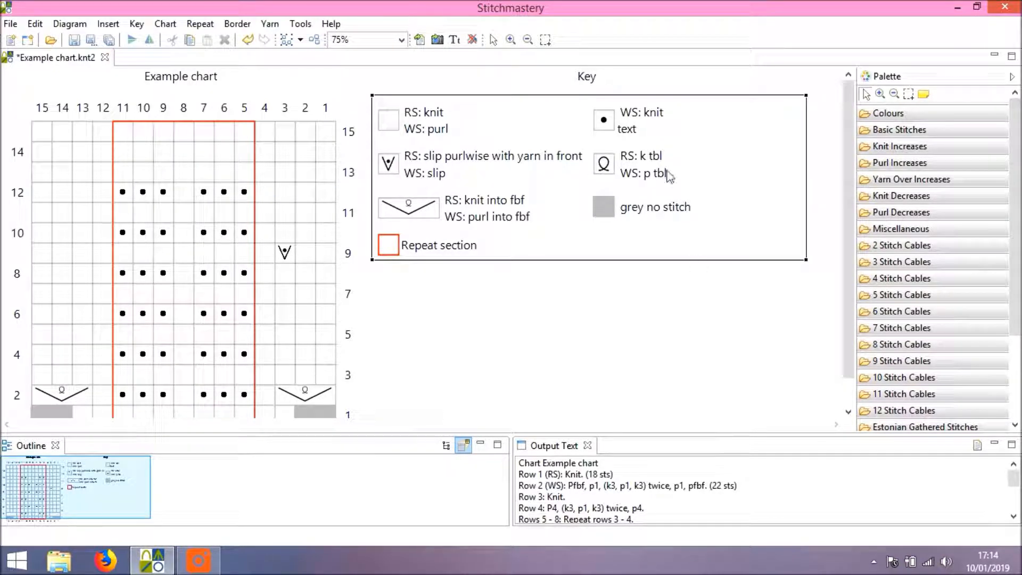
click(610, 178)
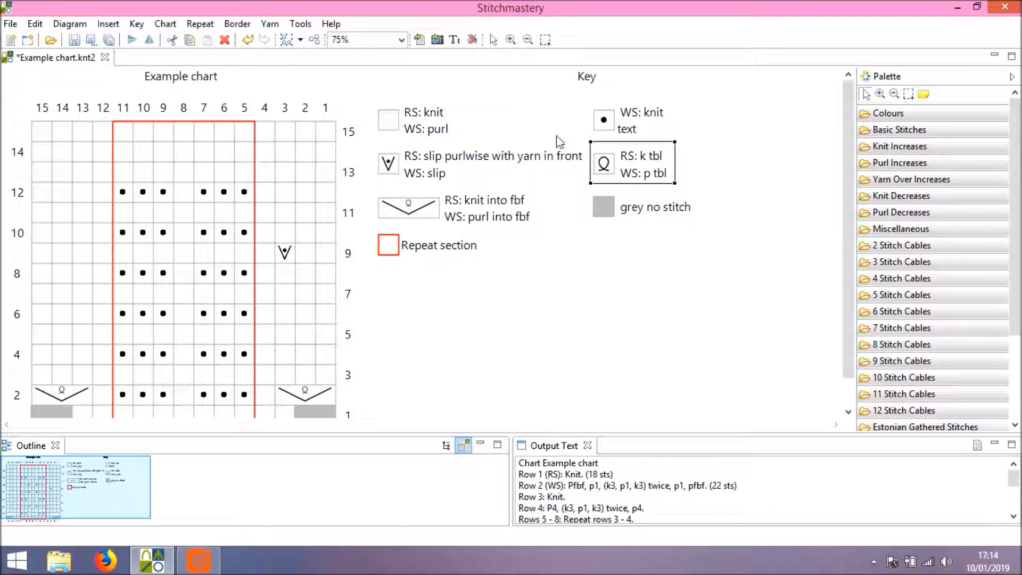
click(225, 40)
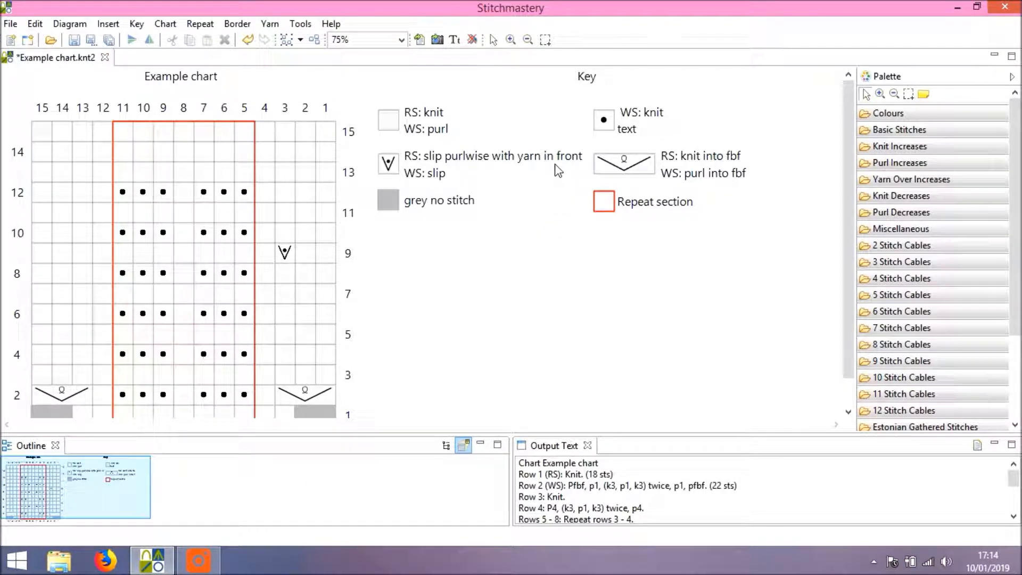
Try to delete the dot stitch entry from the key, browse the possible replacement stitch types, and cancel the replacement
click(614, 139)
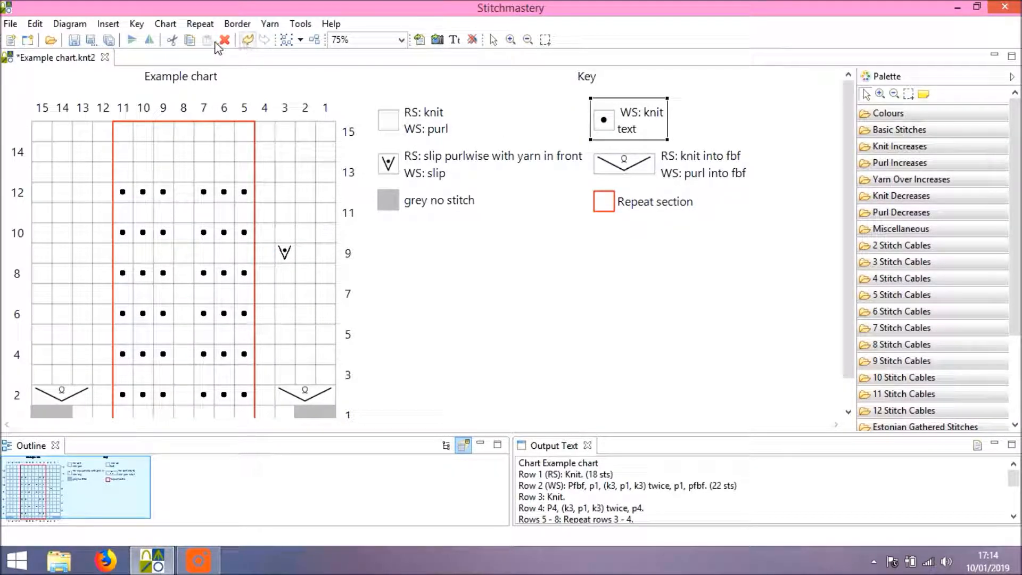
click(234, 47)
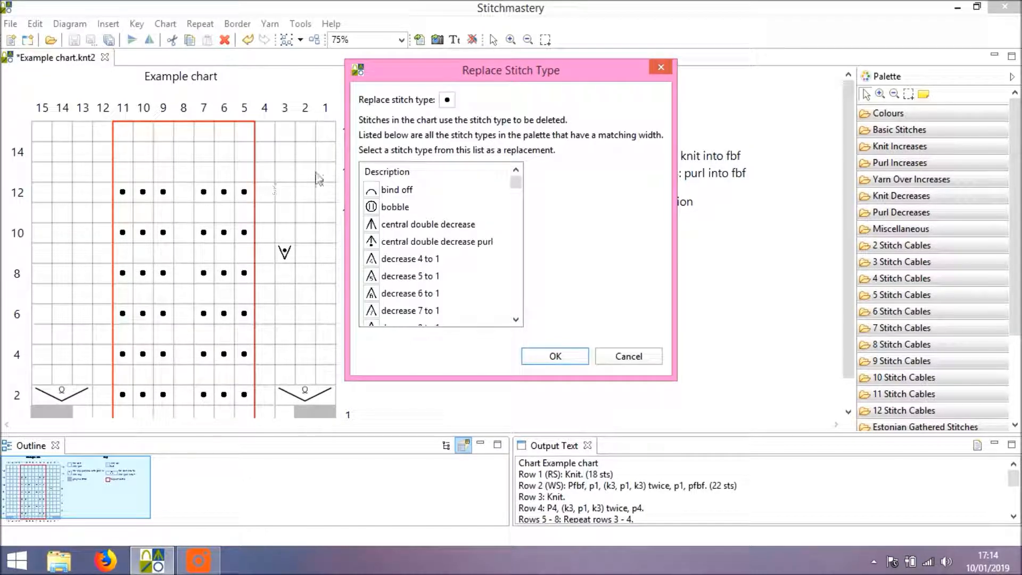
drag(515, 181, 527, 276)
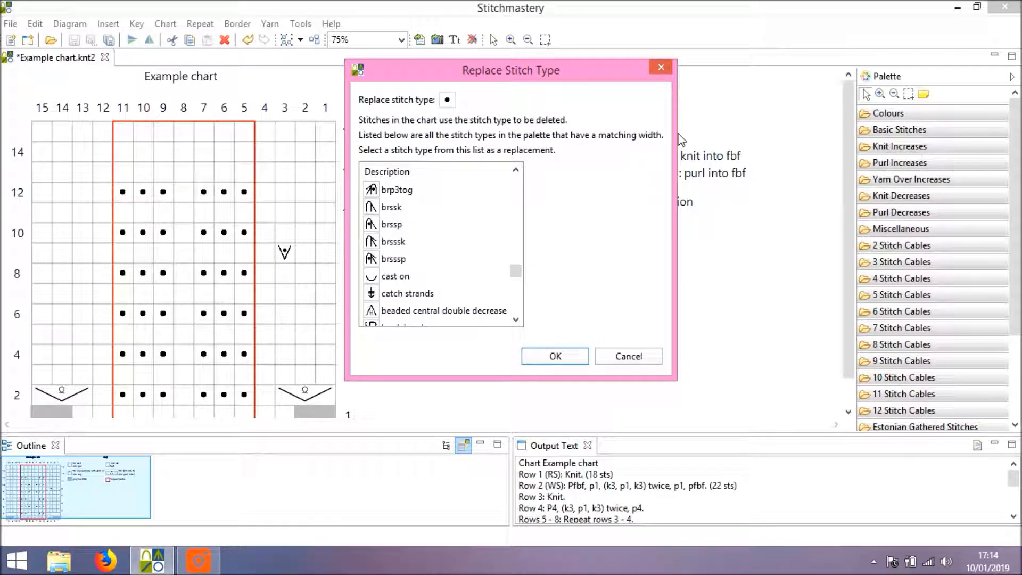
click(628, 357)
click(475, 246)
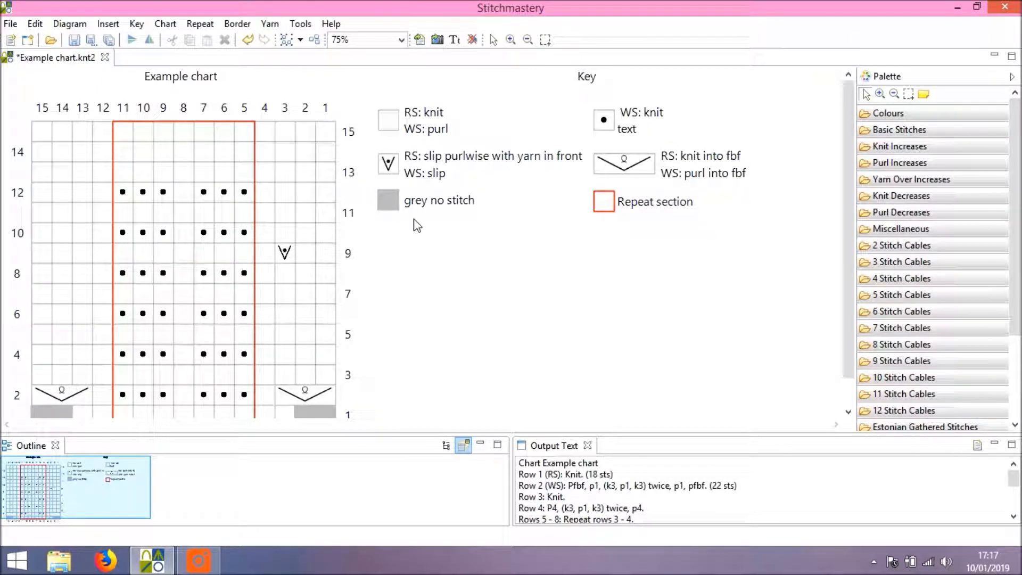
Hide the grey no stitch entry in the key
click(397, 205)
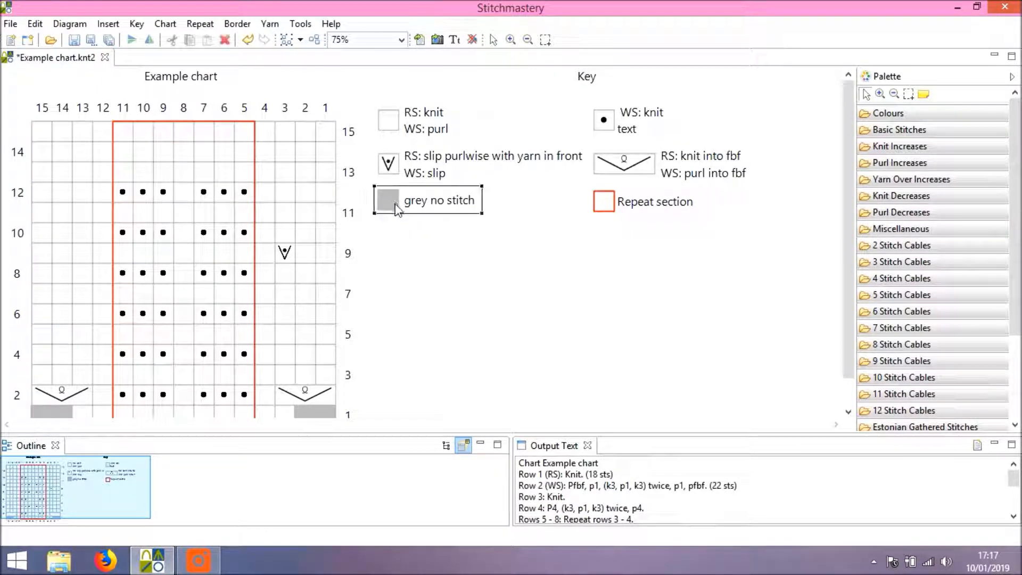
click(33, 25)
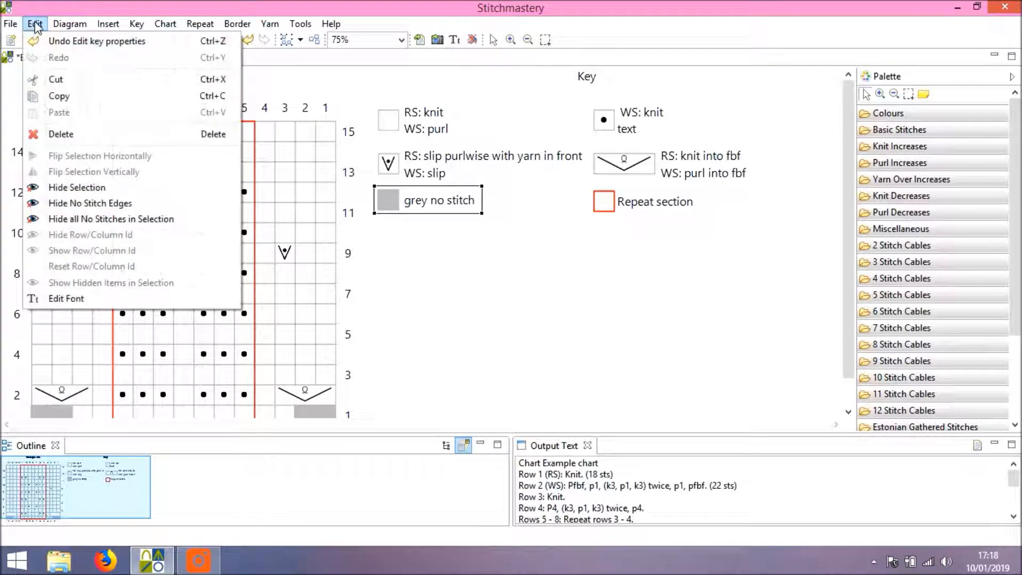
click(69, 190)
key(Delete)
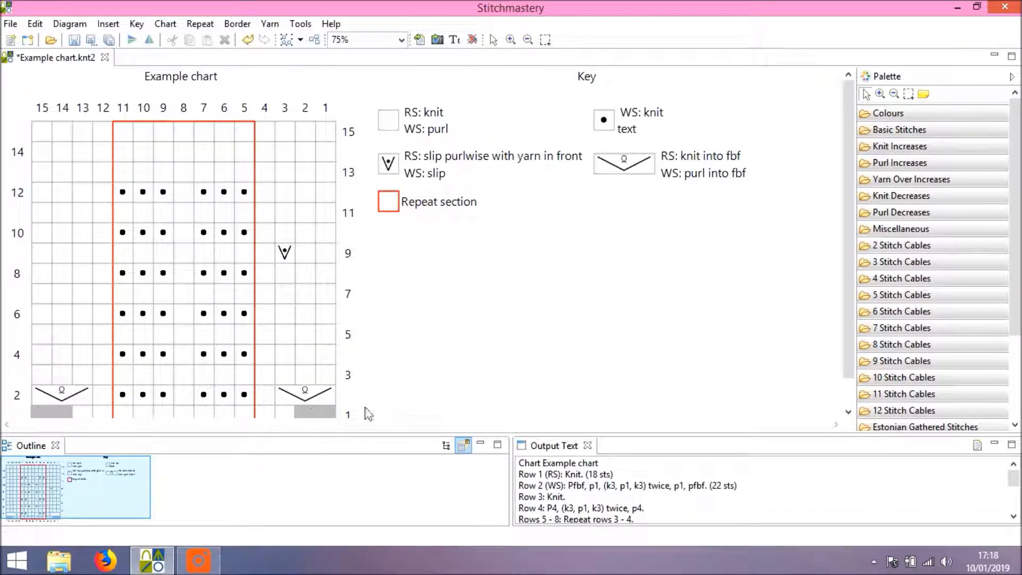
Show the hidden items in the key so the grey no stitch entry is restored
click(556, 216)
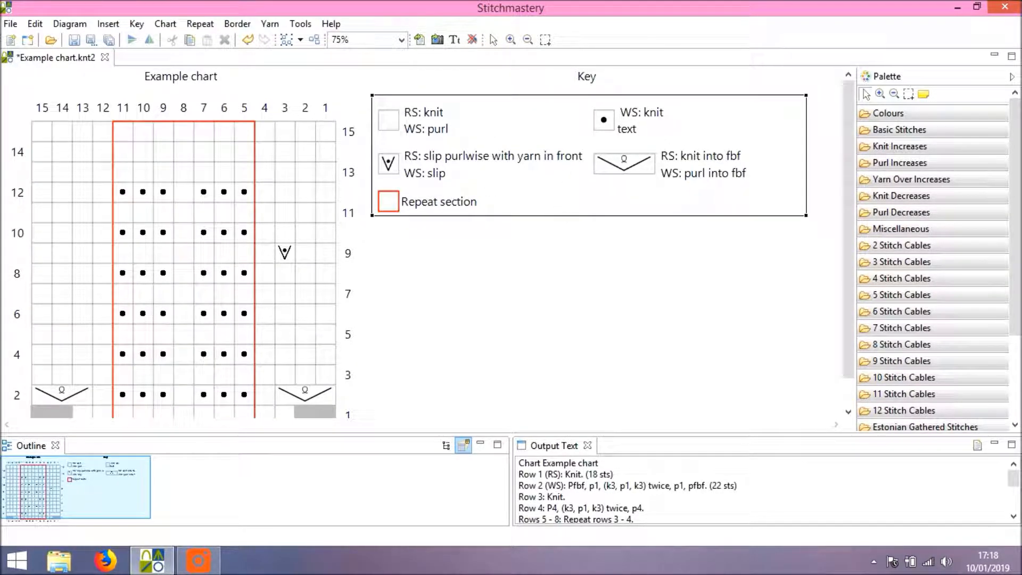
click(35, 24)
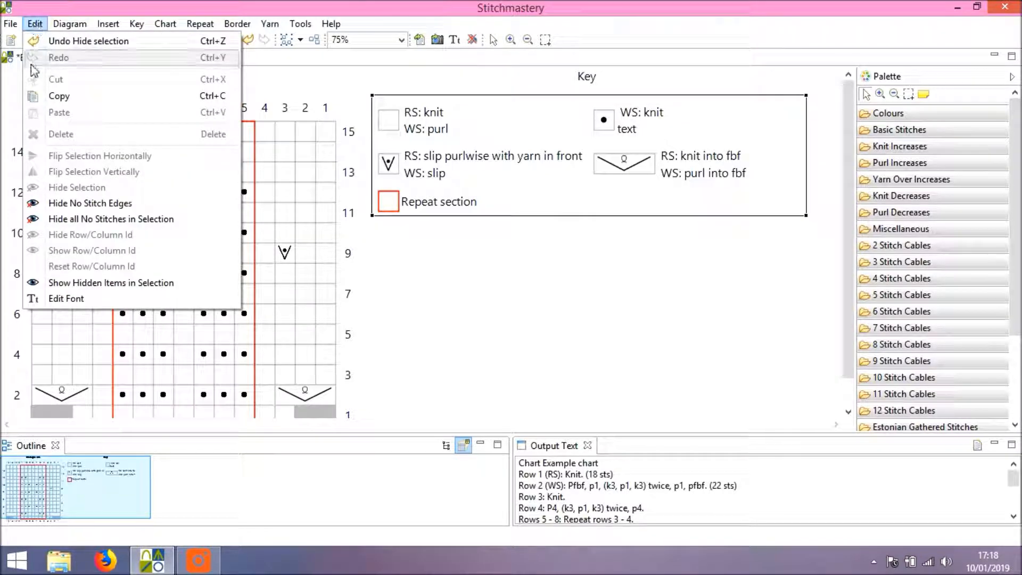
click(93, 286)
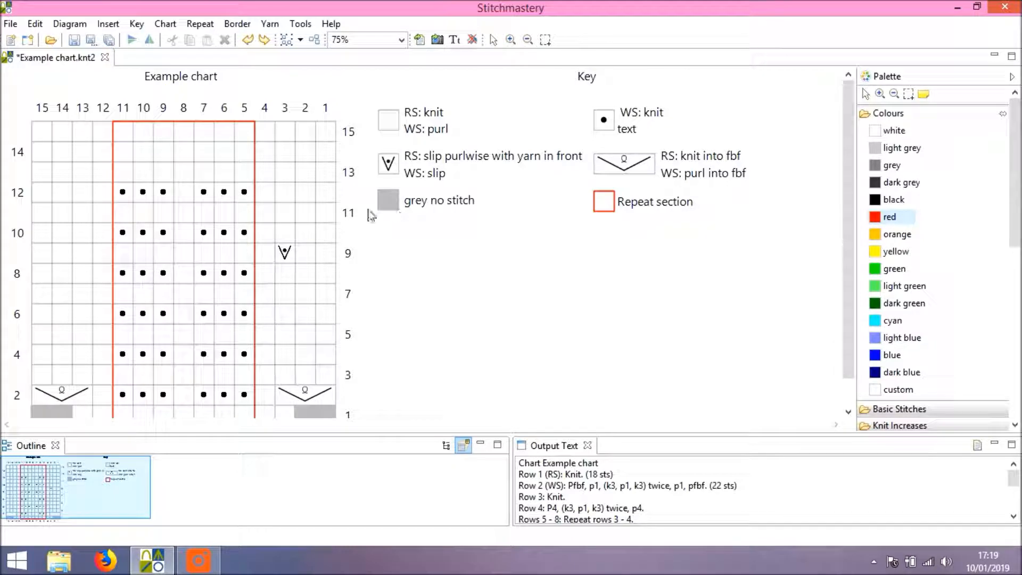
Colour the stitch at row 11, column 2 red and rename that yarn in the key to reddish
click(306, 216)
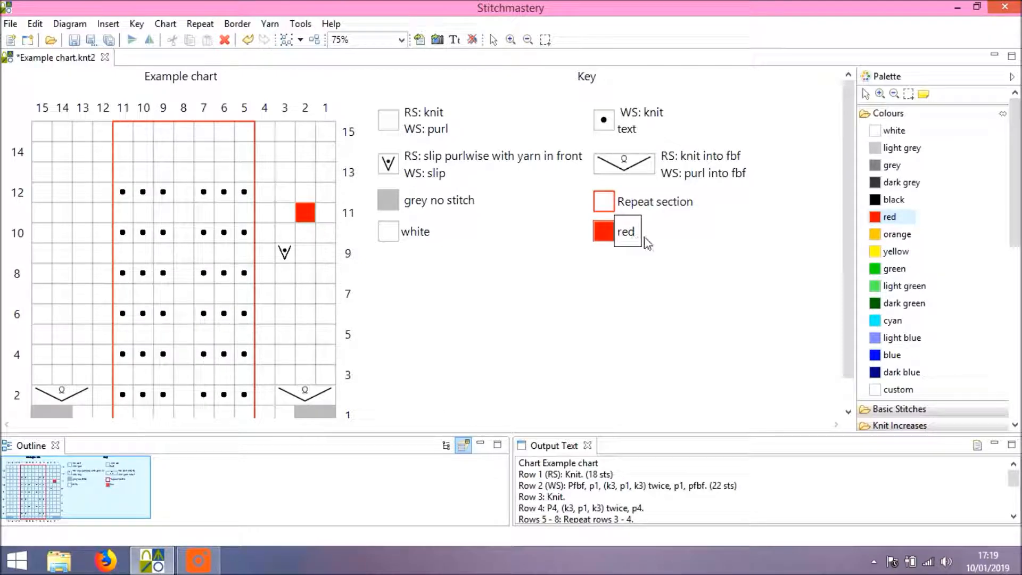
click(274, 27)
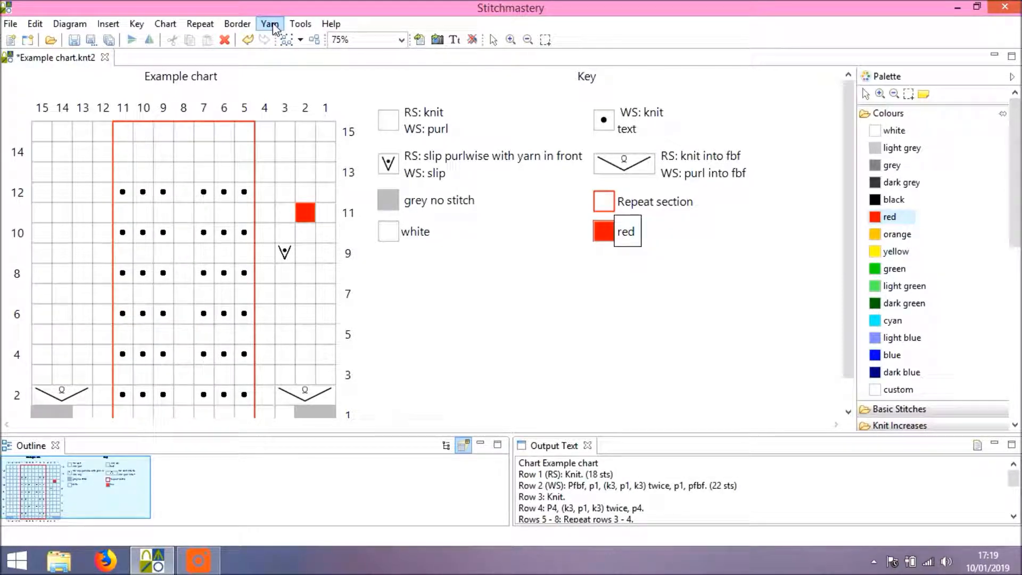
click(292, 40)
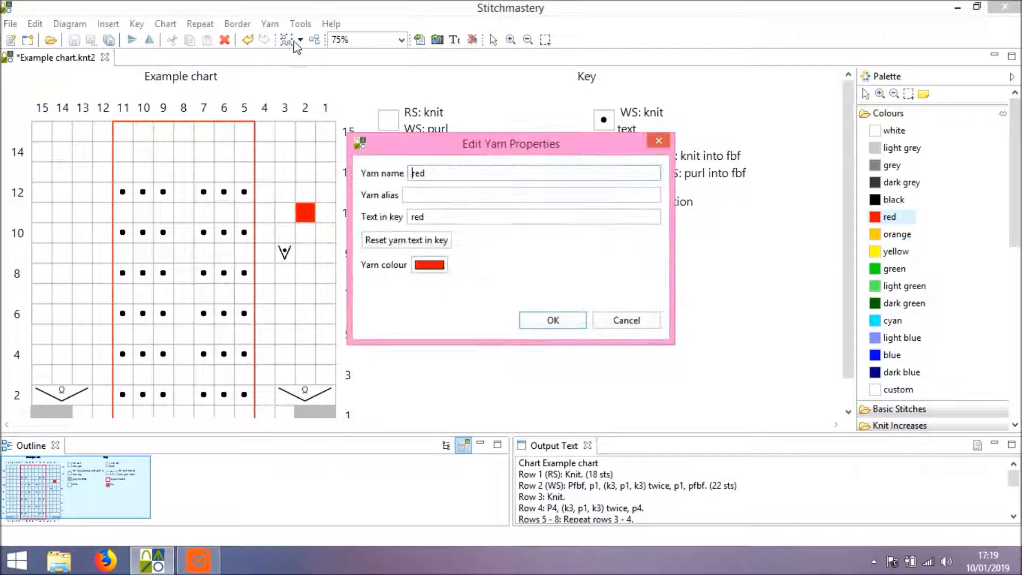
text(dish)
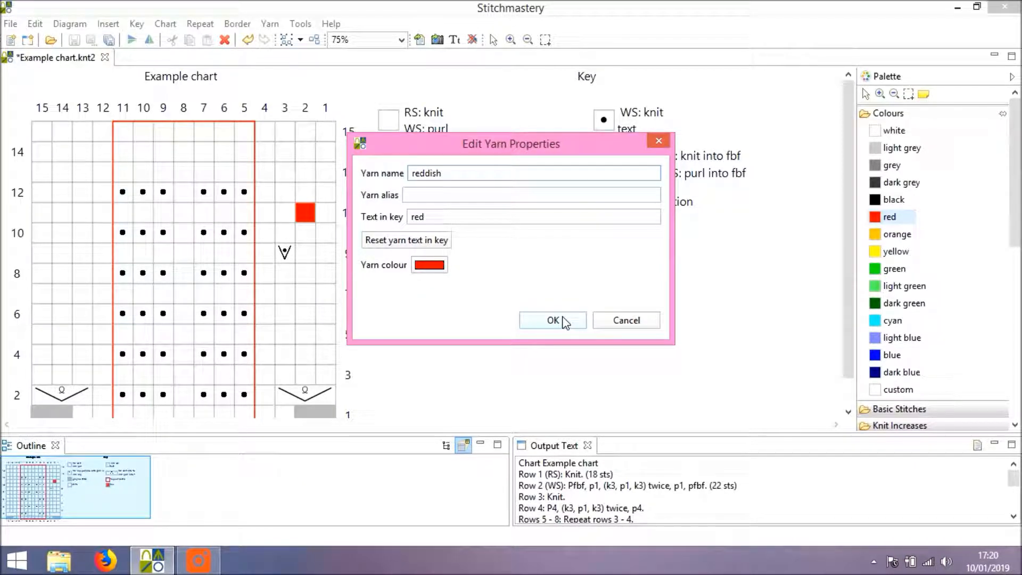
click(563, 320)
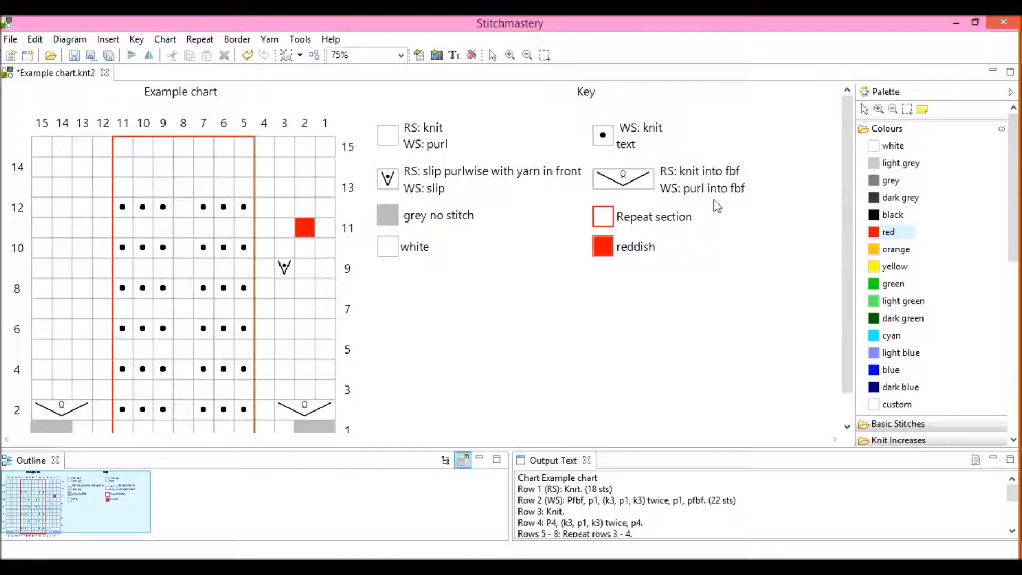